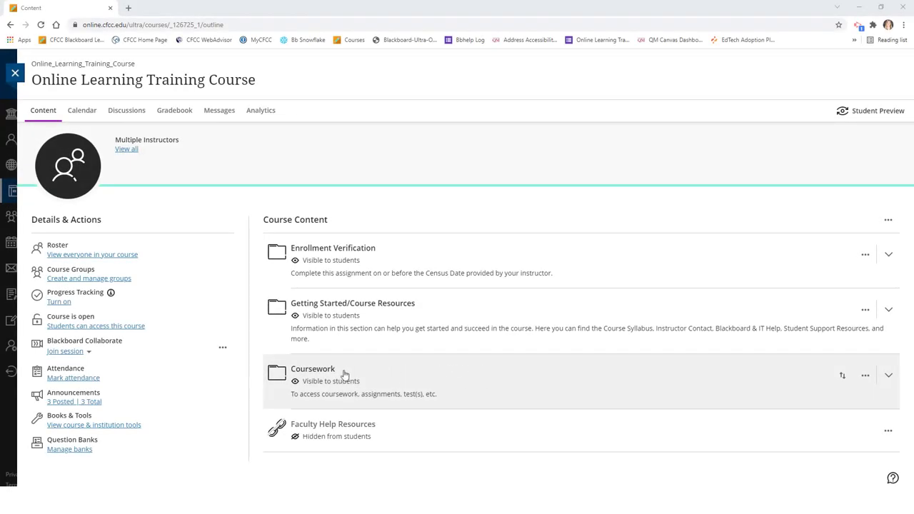
Expand Coursework and Week 2 to show Tasks for Unit 2 and the discussion board.
left_click(320, 372)
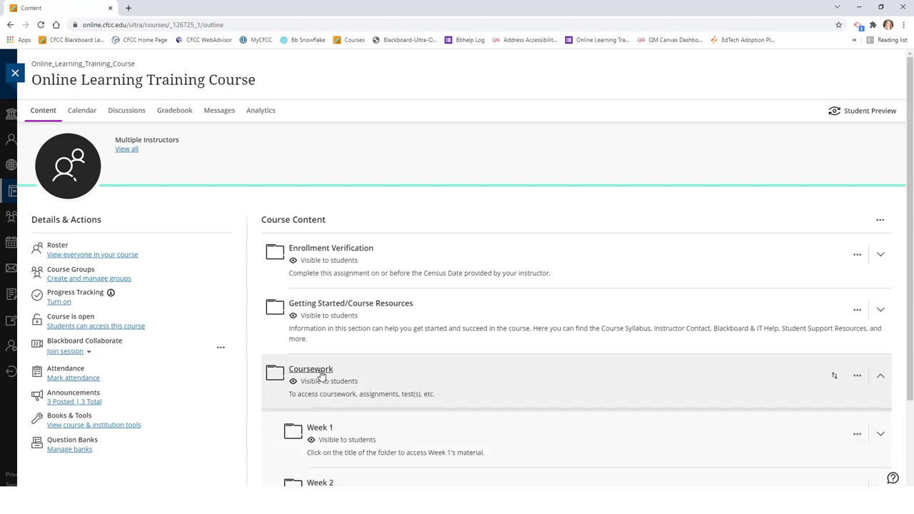
scroll(321, 376, "down", 2)
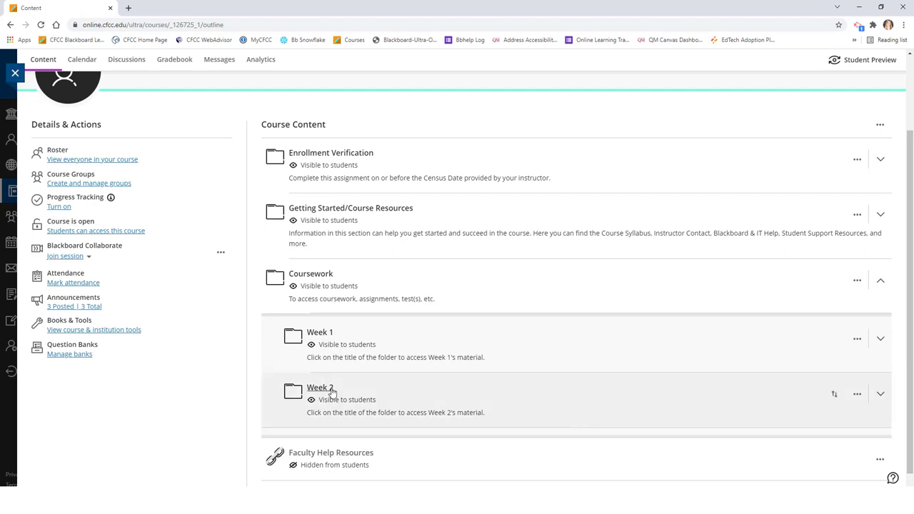
left_click(332, 390)
scroll(331, 392, "down", 2)
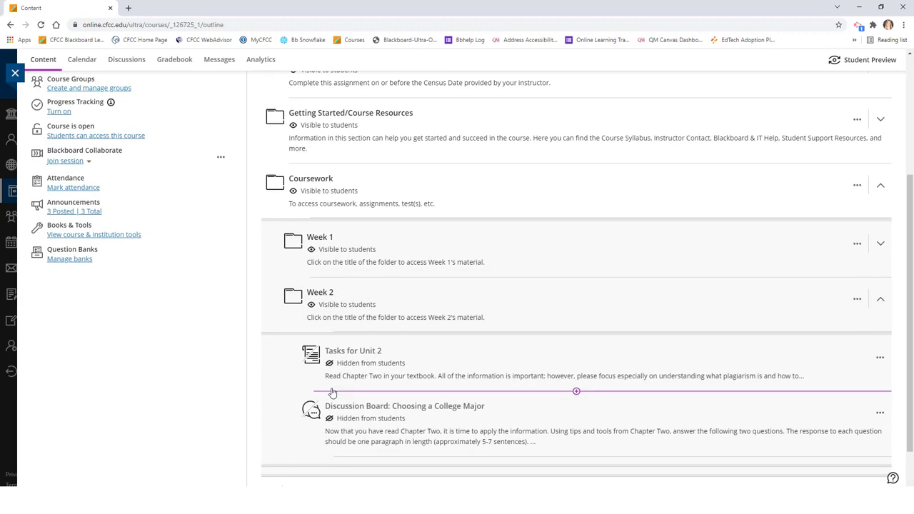
Bring up the Create Item content types for the slot below Tasks for Unit 2.
left_click(578, 393)
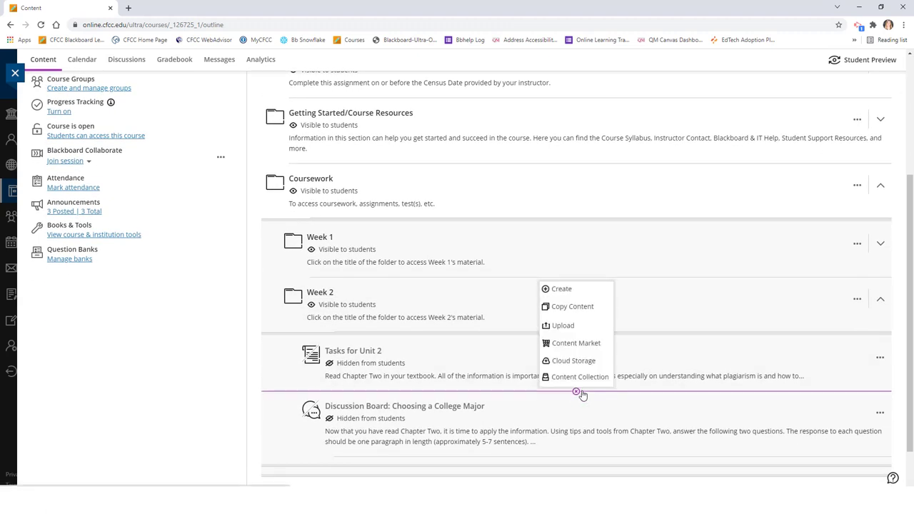
left_click(583, 289)
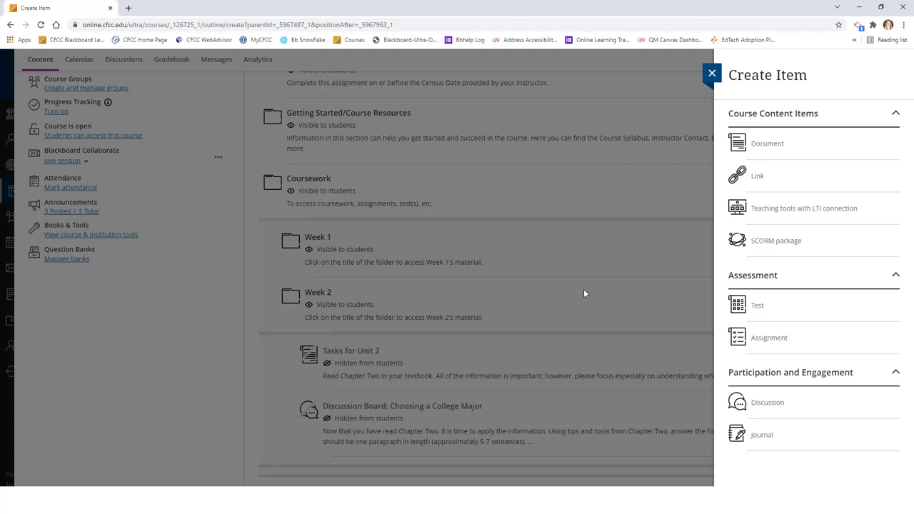
left_click(806, 144)
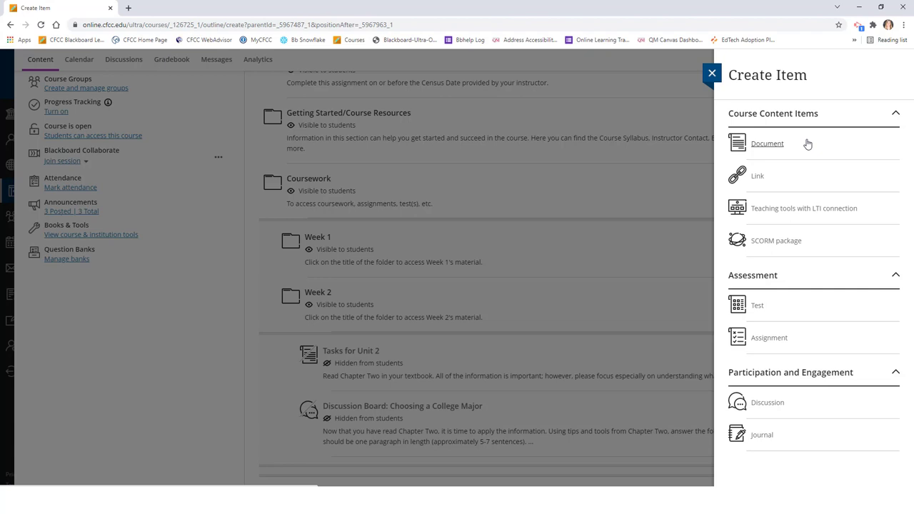
key("Tab")
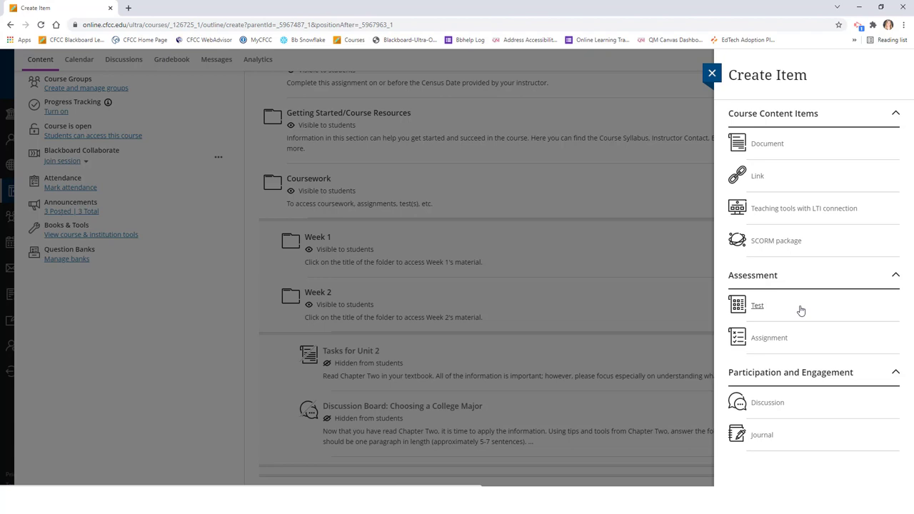
key("Tab")
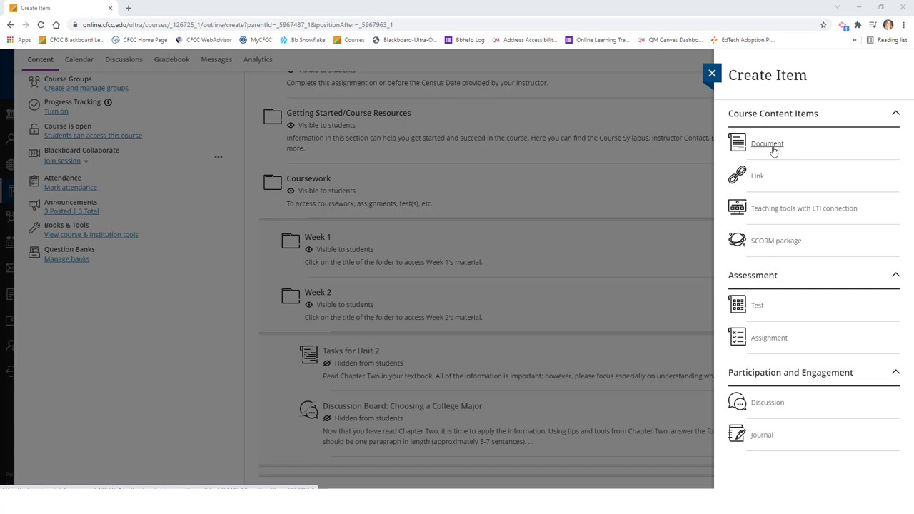
Create a Document titled 'Chapter 2 PowerPoint and Notes' in Week 2.
left_click(767, 144)
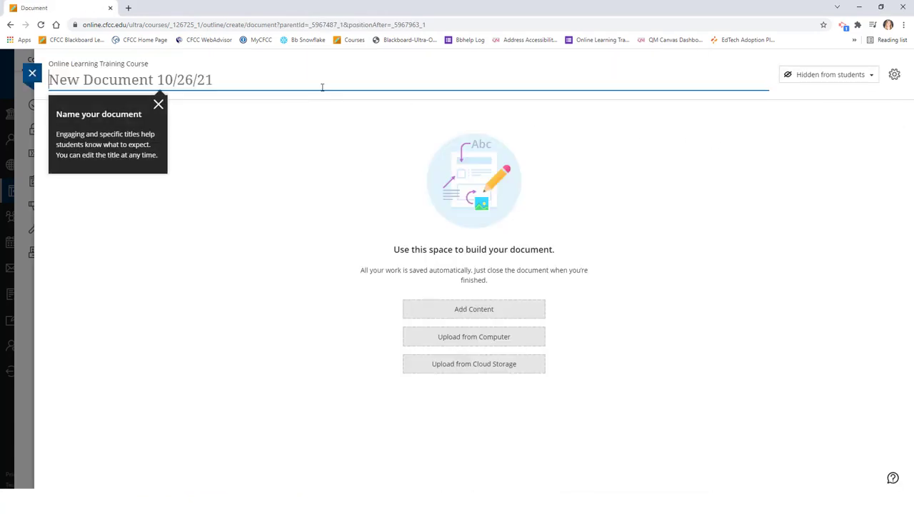
type("Cha")
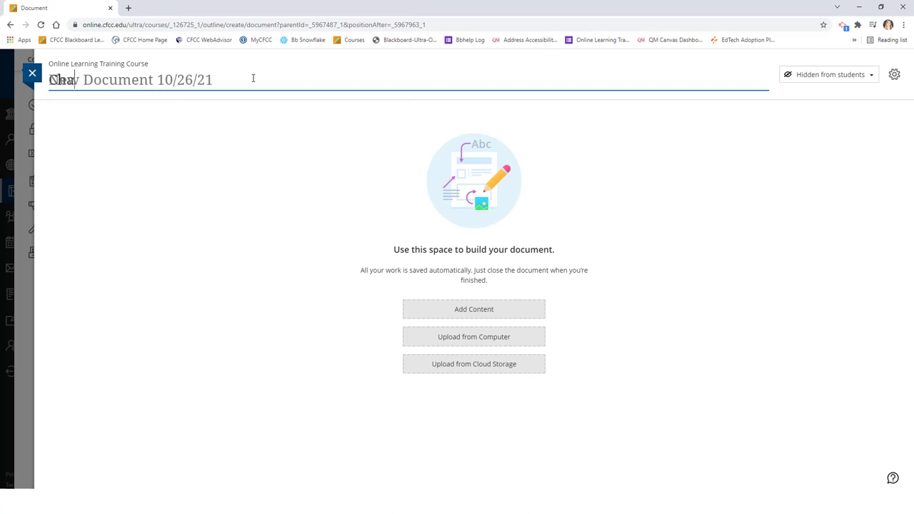
type("pter 2")
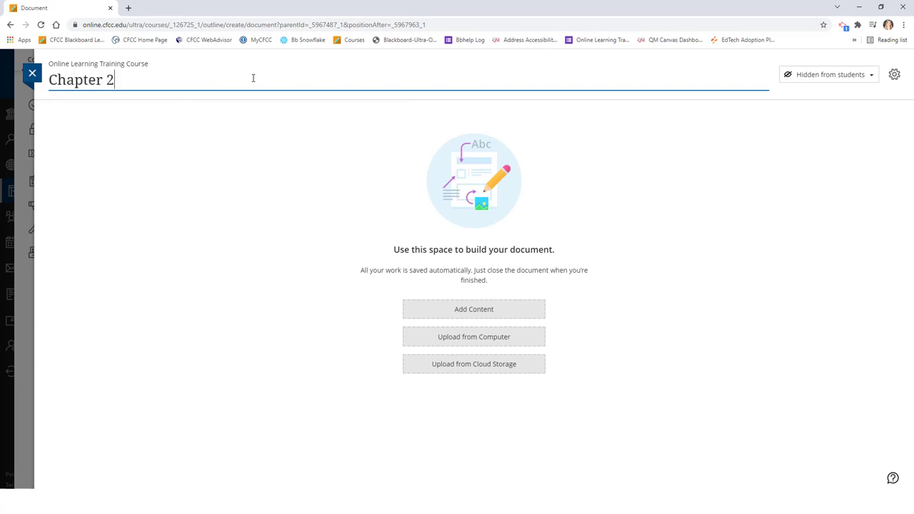
type(" PowerPoint")
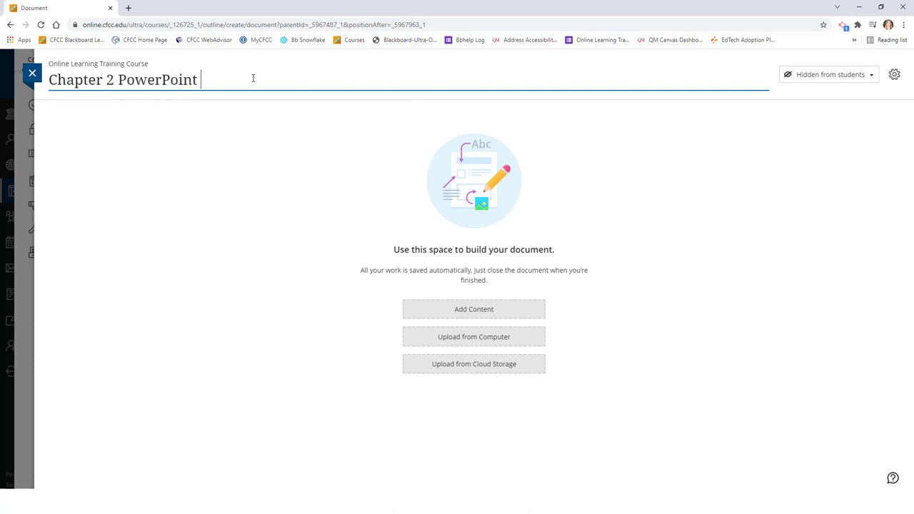
type(" and Note")
type("s")
left_click(272, 119)
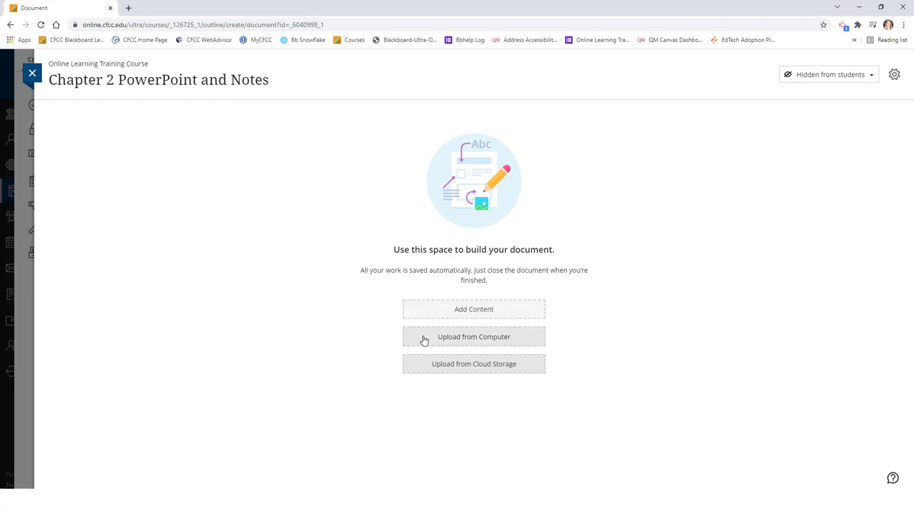
Add the text 'Please read the notes and review the Chapter 2 PowerPoint:' and start a new line.
left_click(423, 313)
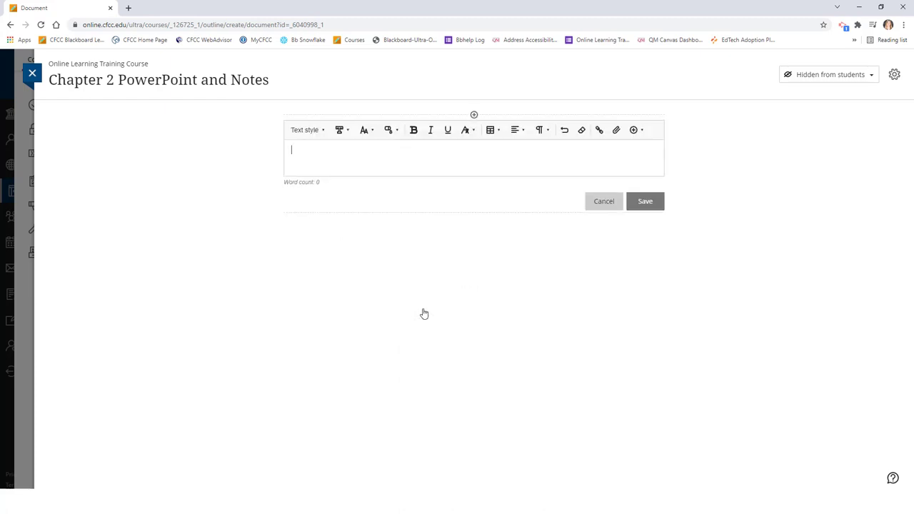
left_click(370, 158)
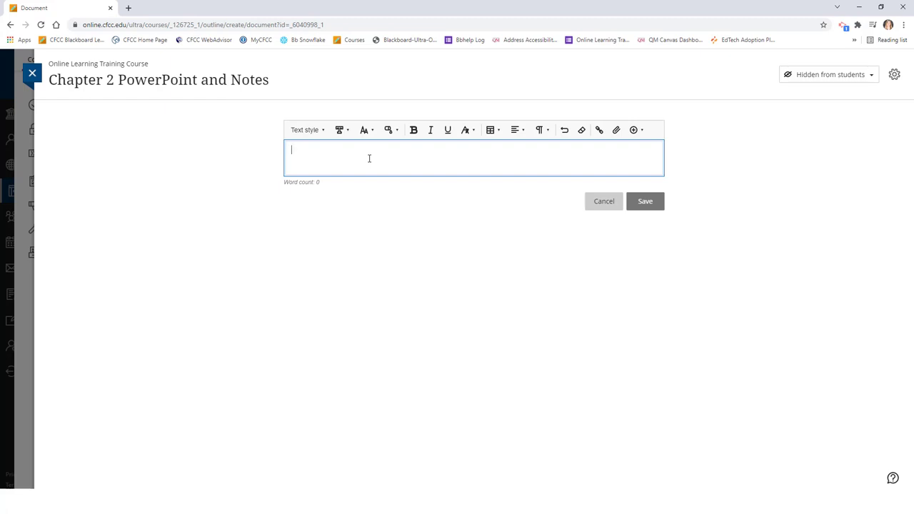
type("Please read t")
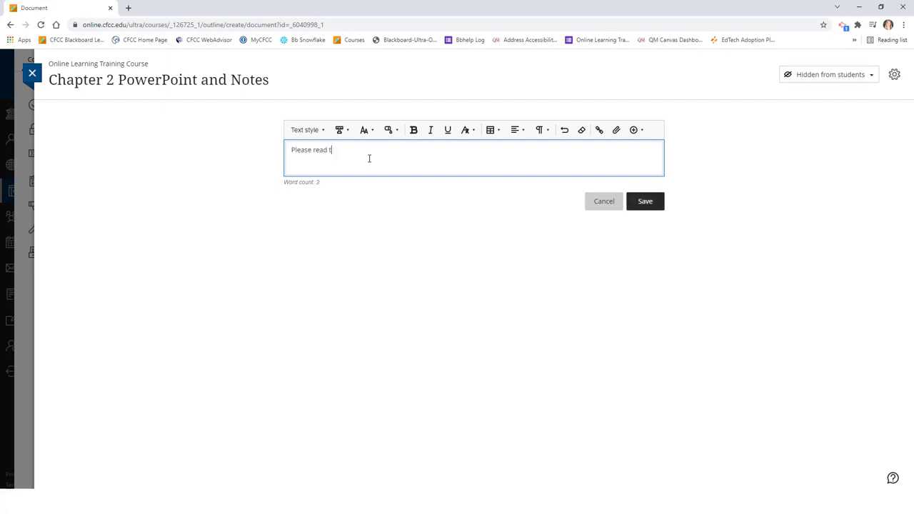
type("he notes and review ")
type("the Chapter 2")
type(" PowerPoint")
type(":")
key("Return")
key("Return")
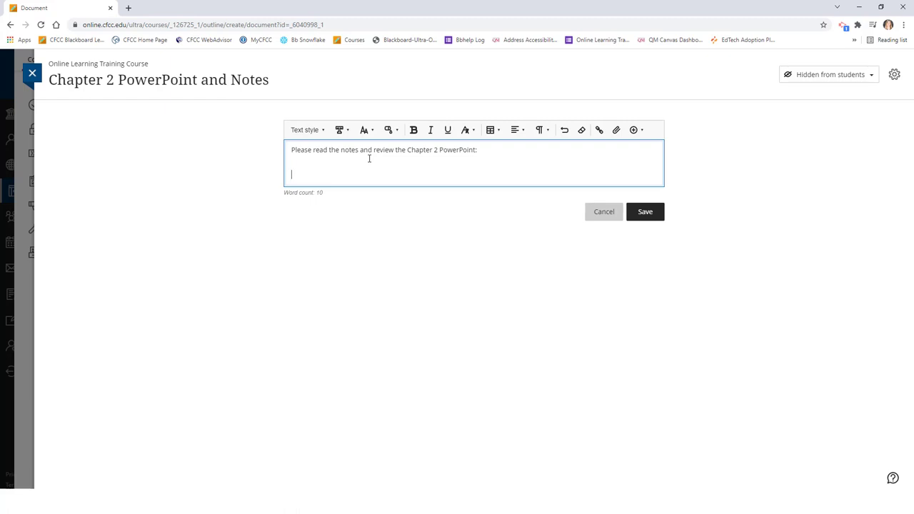
Attach Chapter Two Notes.docx from Workshop Documents beneath the instruction text.
left_click(617, 132)
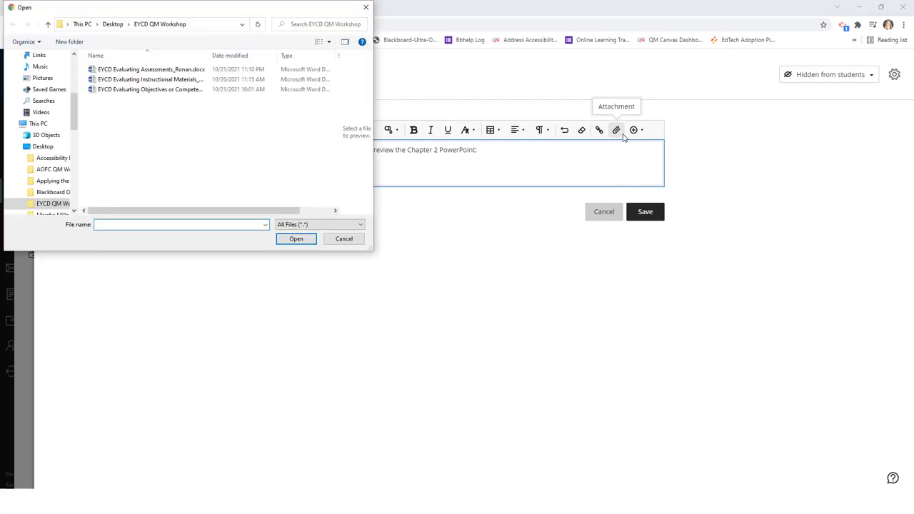
scroll(35, 78, "up", 1)
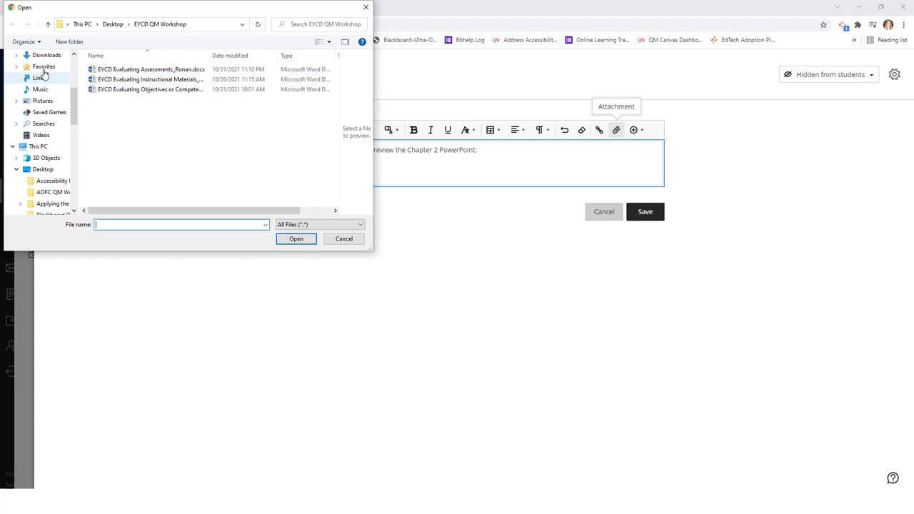
left_click(43, 68)
double_click(127, 79)
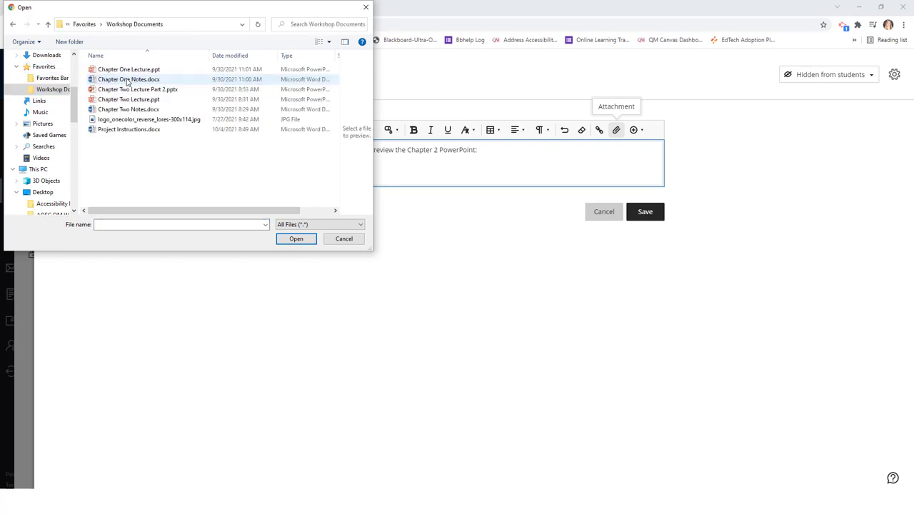
left_click(130, 109)
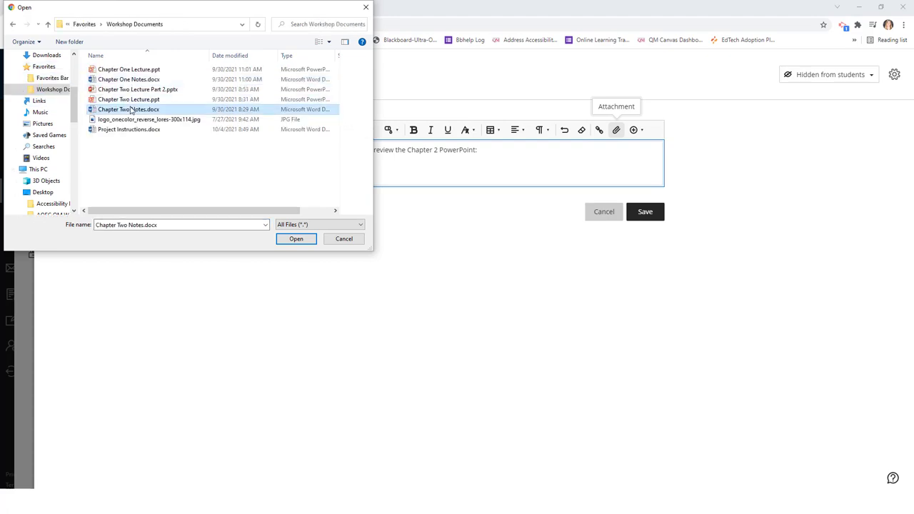
left_click(294, 240)
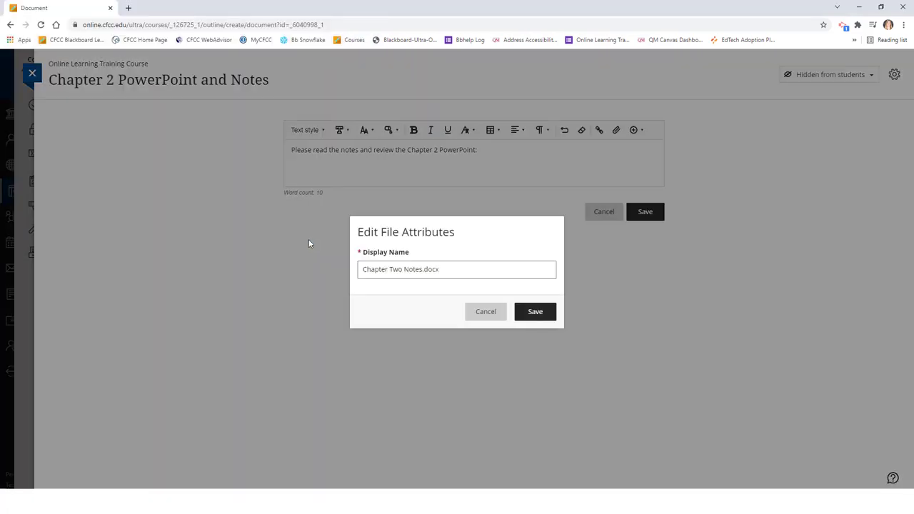
left_click(550, 318)
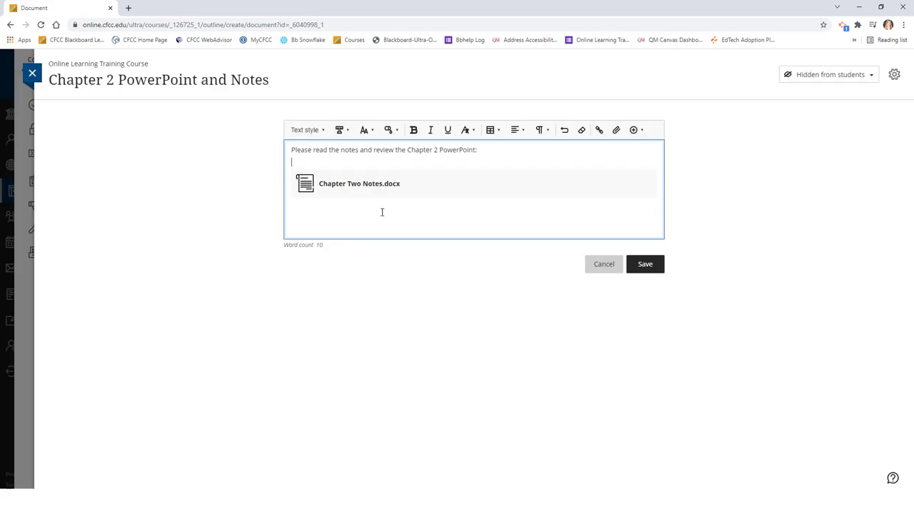
left_click(382, 212)
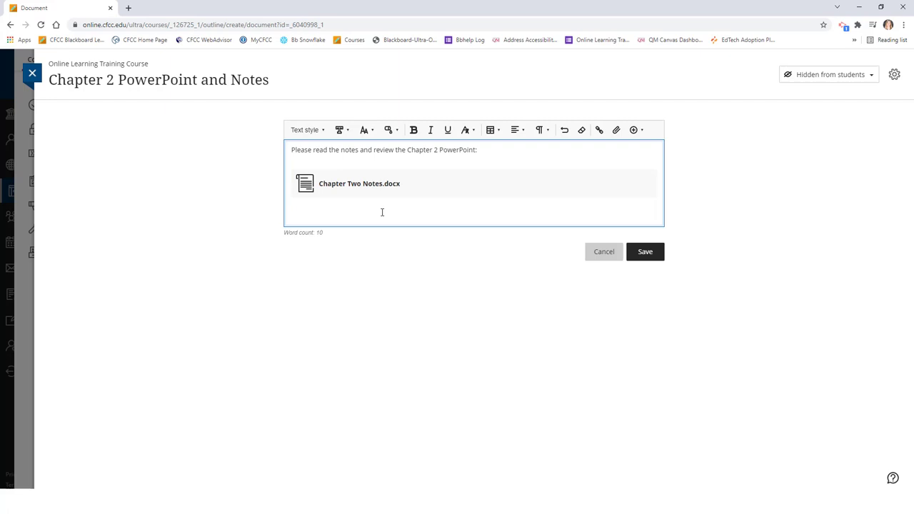
Save the instructions block and insert a new empty text block below the attached notes.
left_click(651, 257)
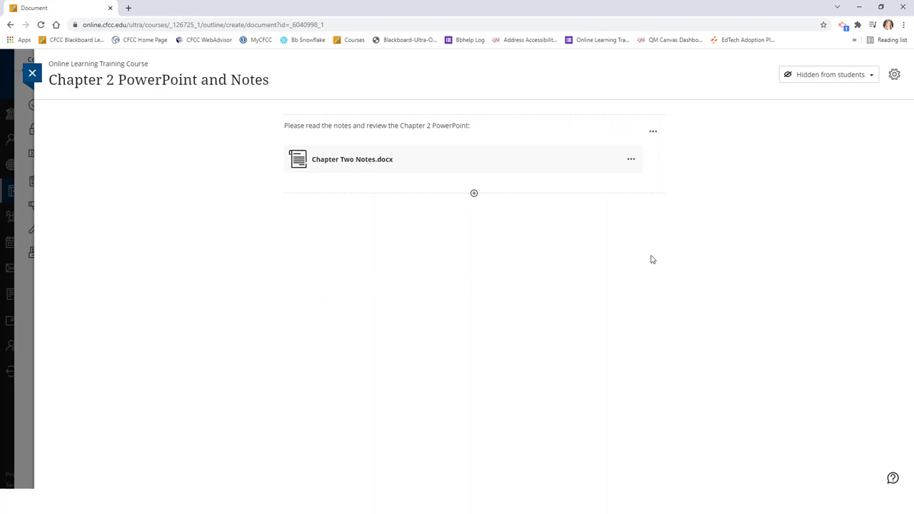
left_click(475, 193)
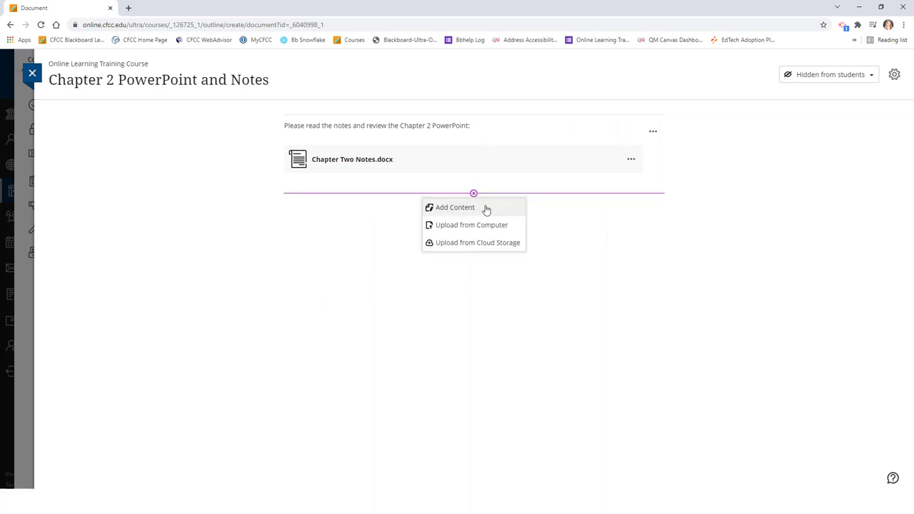
left_click(486, 208)
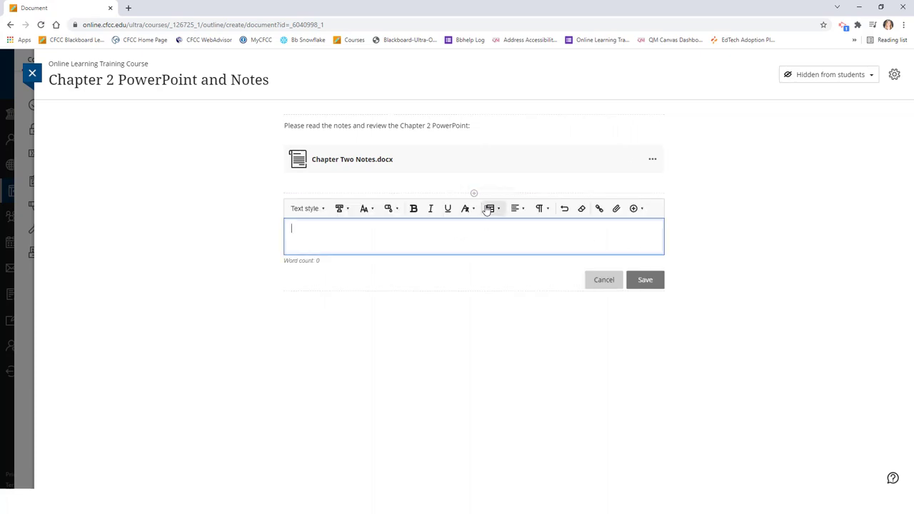
left_click(643, 213)
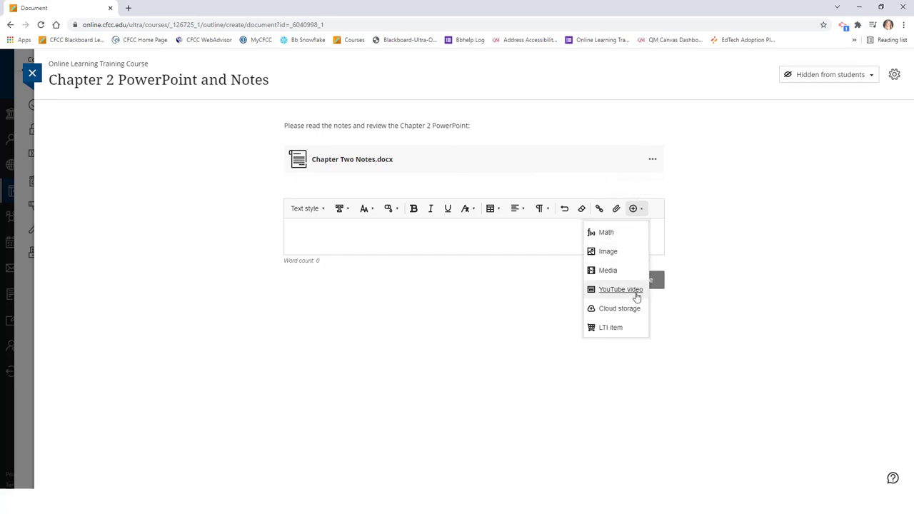
left_click(638, 211)
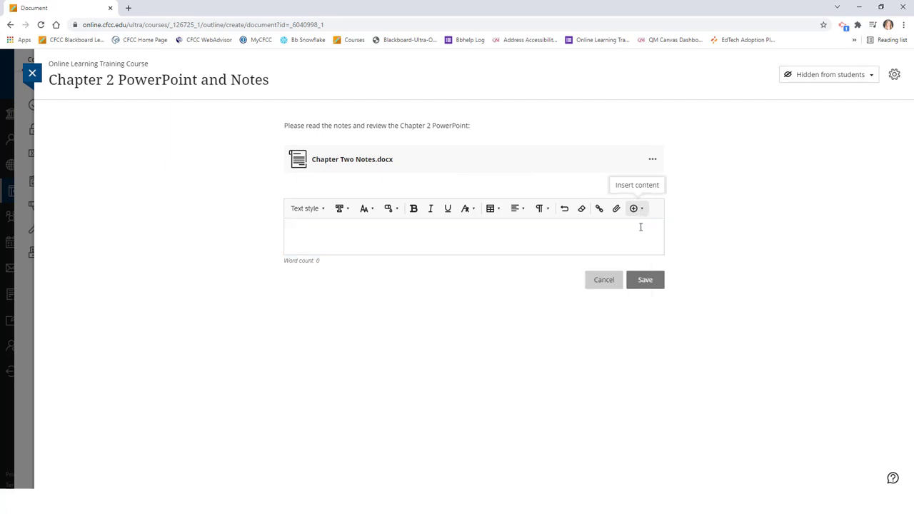
left_click(640, 229)
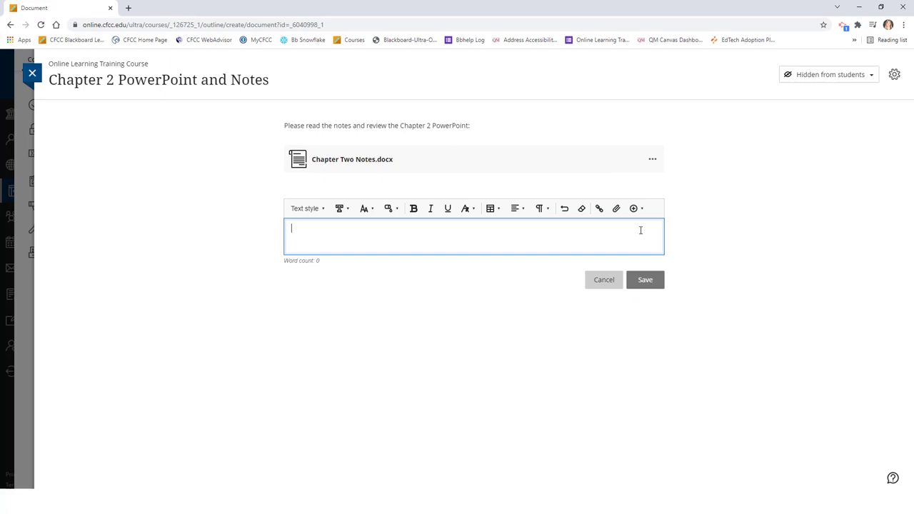
left_click(844, 79)
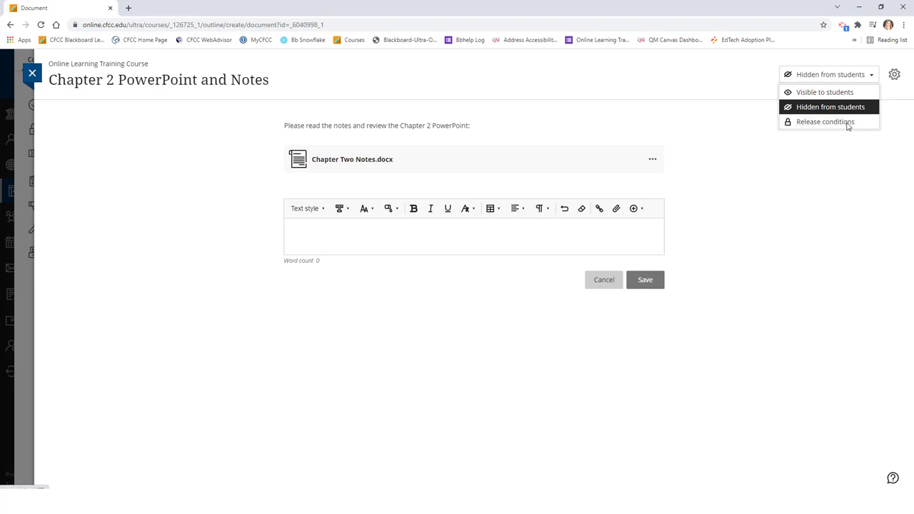
Keep the document Hidden from students and give it the description 'Please click on the document ...'.
left_click(850, 143)
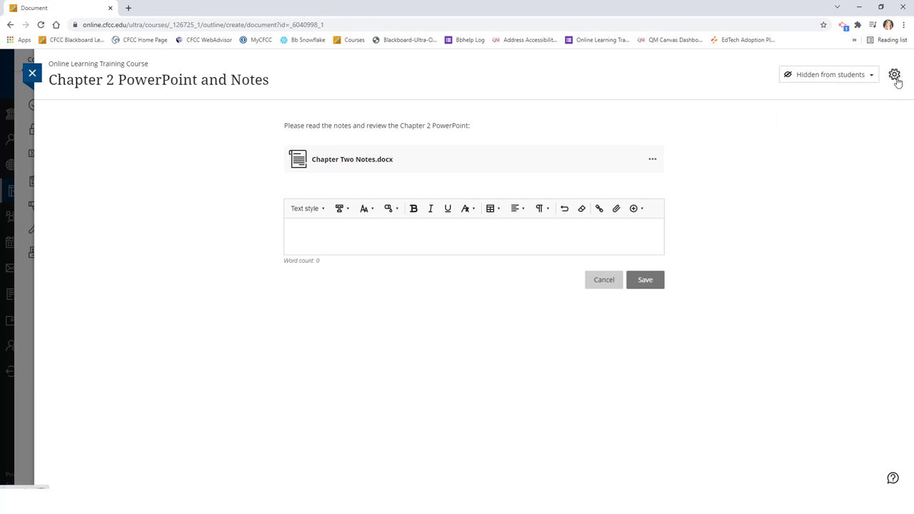
left_click(895, 77)
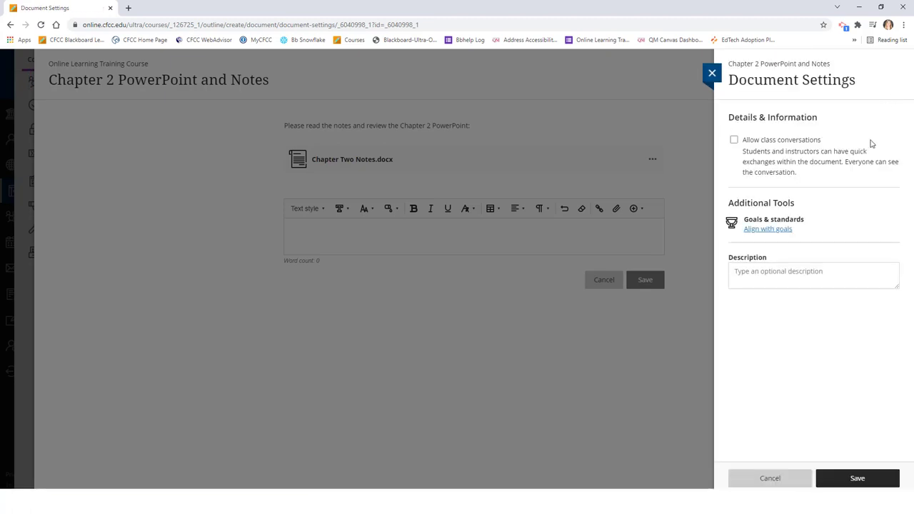
left_click(814, 271)
type("Pleas")
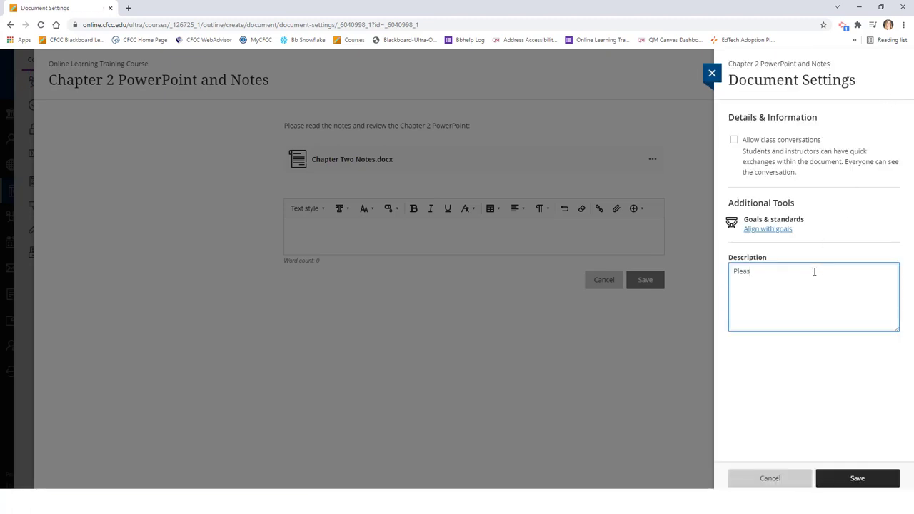
type("e click on the")
type(" document ...")
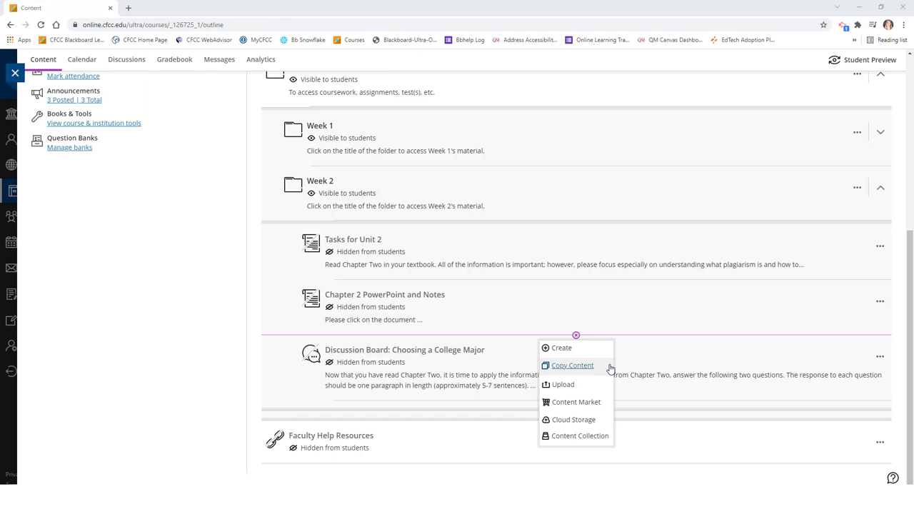
Move Chapter 2 PowerPoint and Notes below the Discussion Board: Choosing a College Major item.
key("Down")
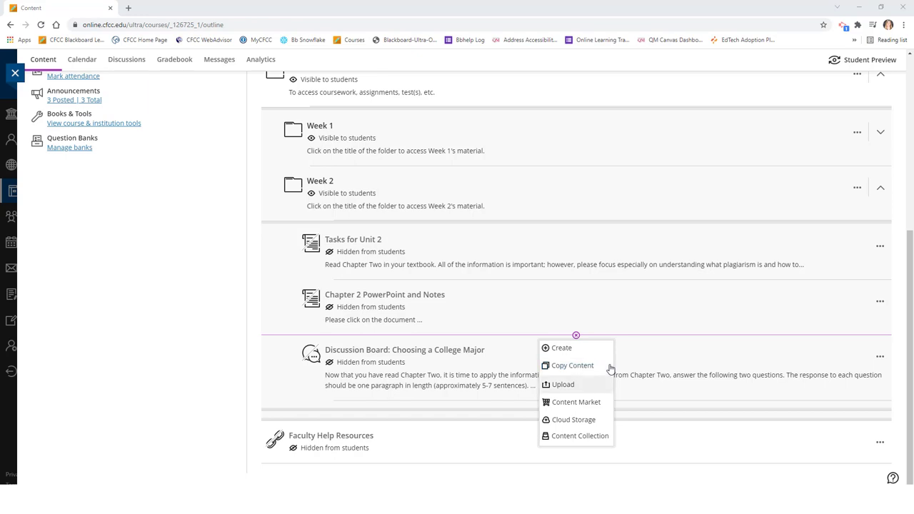
key("Down")
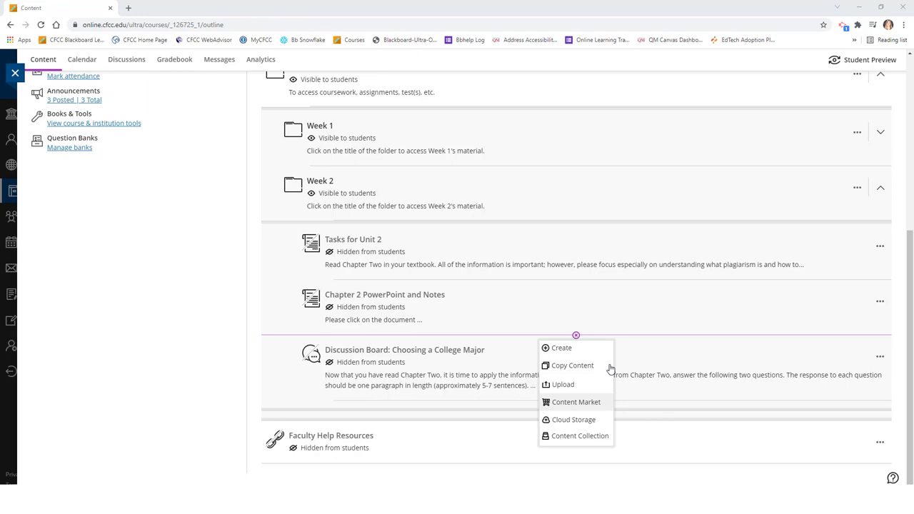
left_click(227, 356)
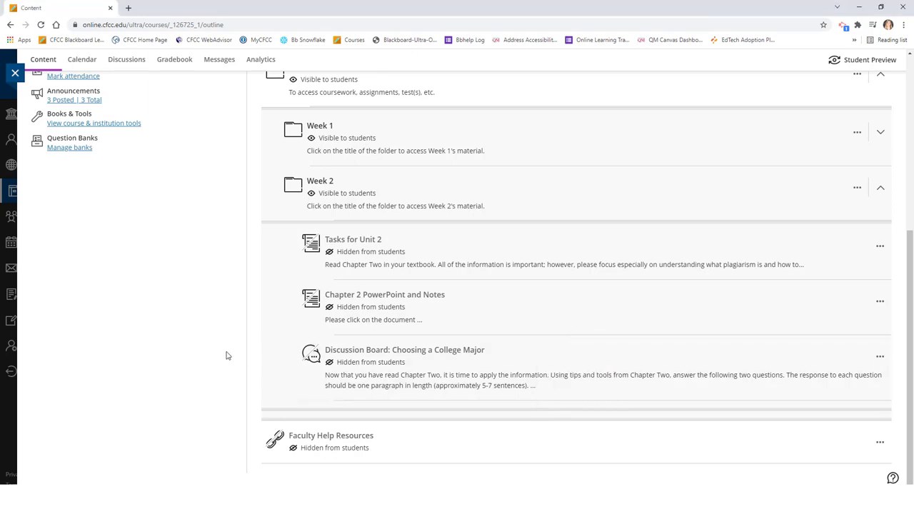
mouse_move(859, 305)
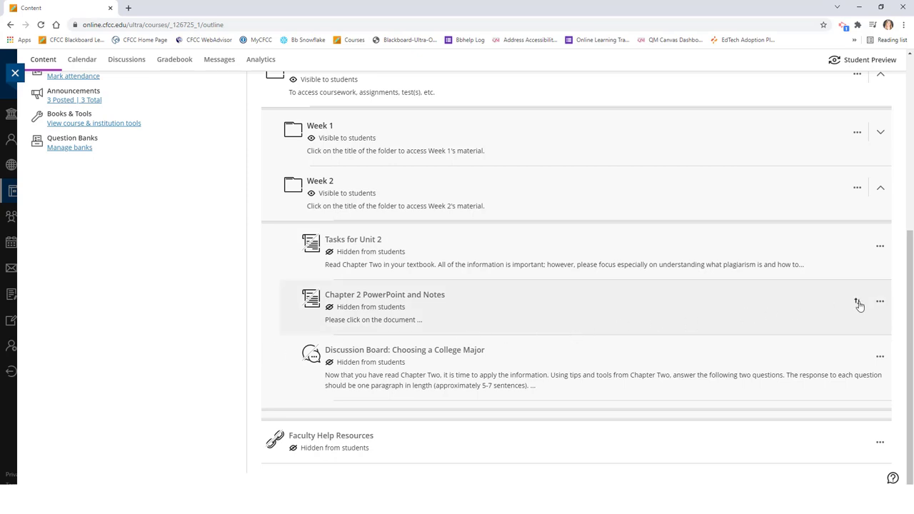
mouse_move(859, 302)
left_mouse_down()
mouse_move(852, 404)
mouse_move(845, 380)
left_mouse_up()
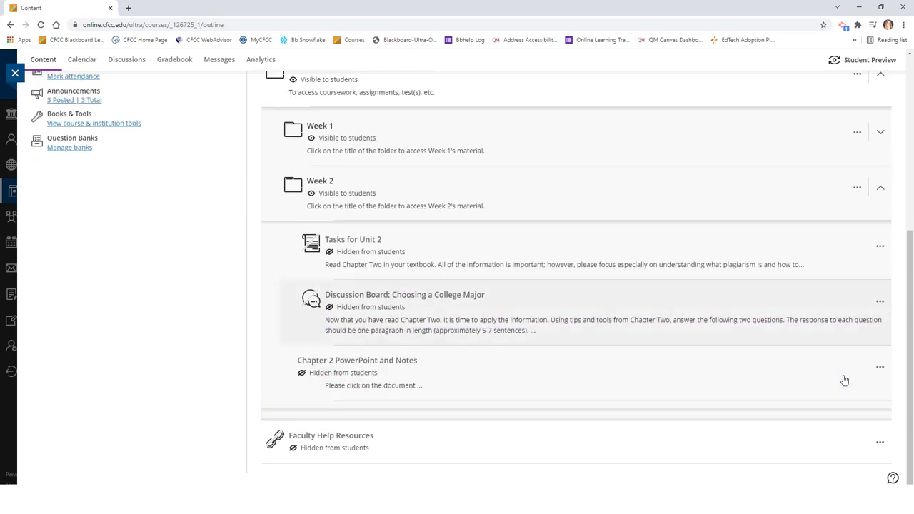